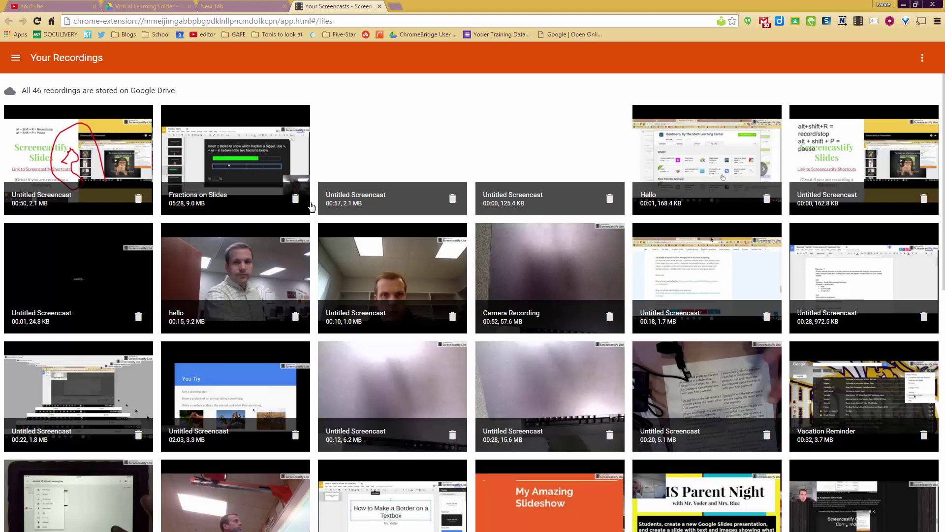
# - Close the Screencastify tab, then start a YouTube upload with privacy set to Private
pyautogui.click(381, 8)
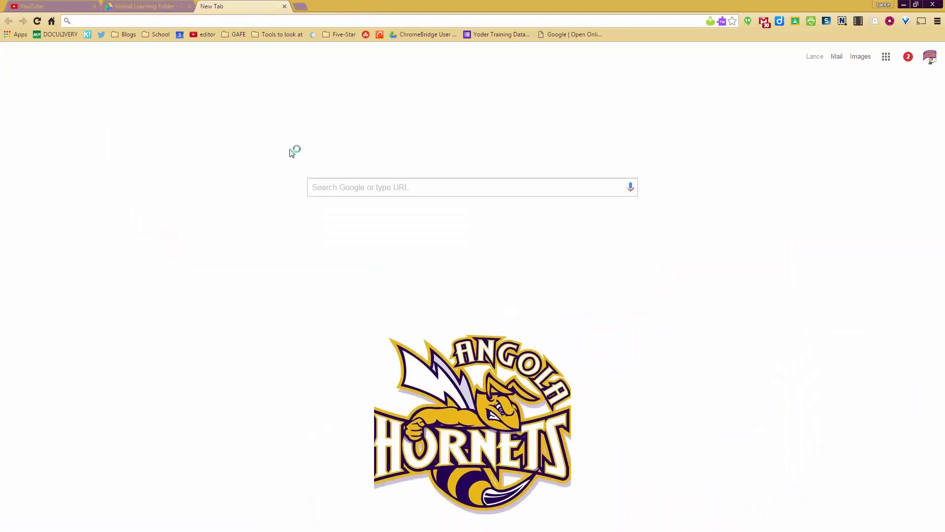
pyautogui.click(144, 6)
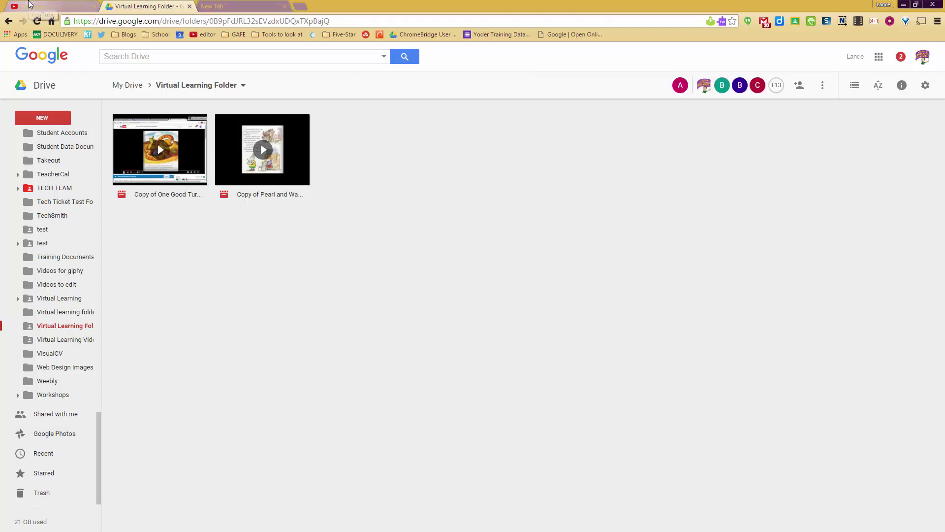
pyautogui.click(30, 5)
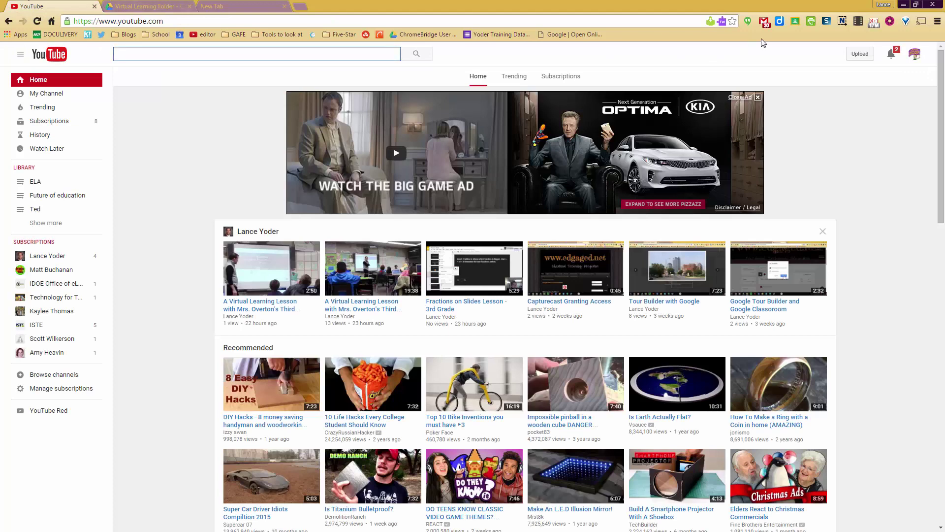
pyautogui.click(859, 55)
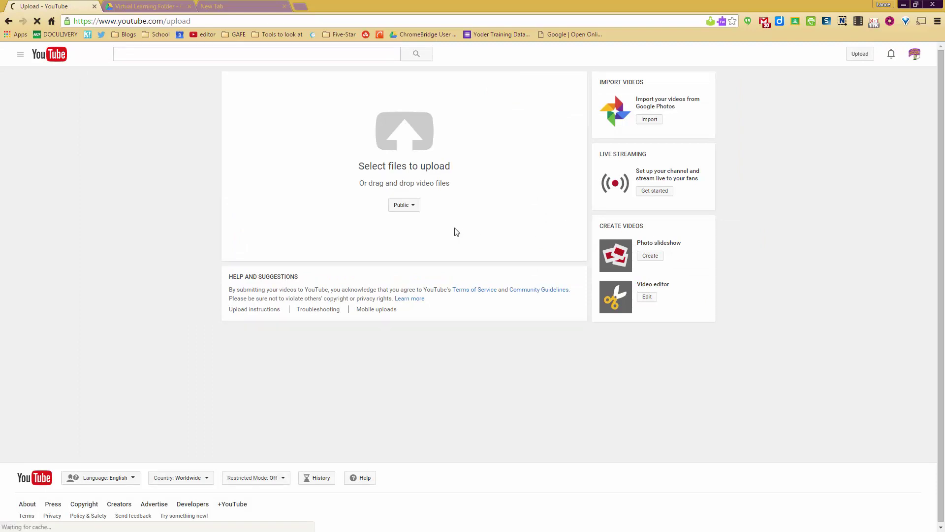
pyautogui.click(413, 206)
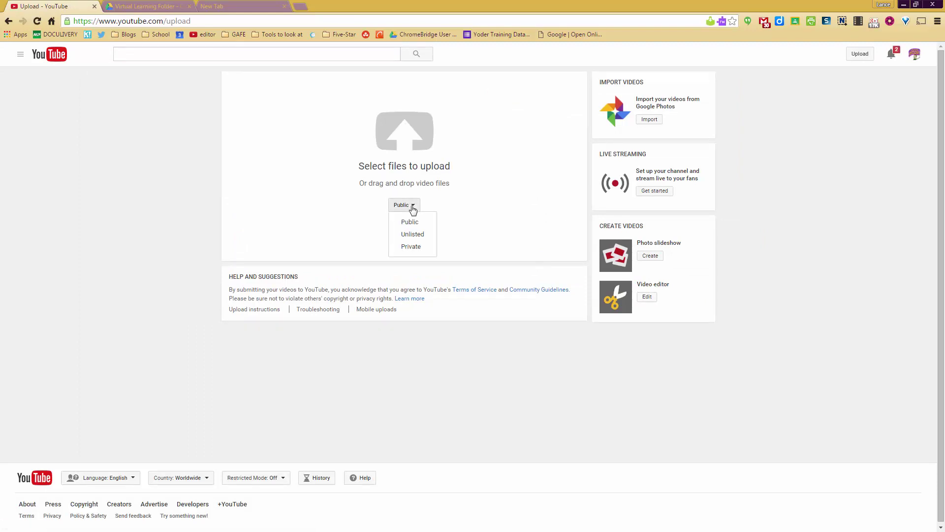
pyautogui.click(413, 246)
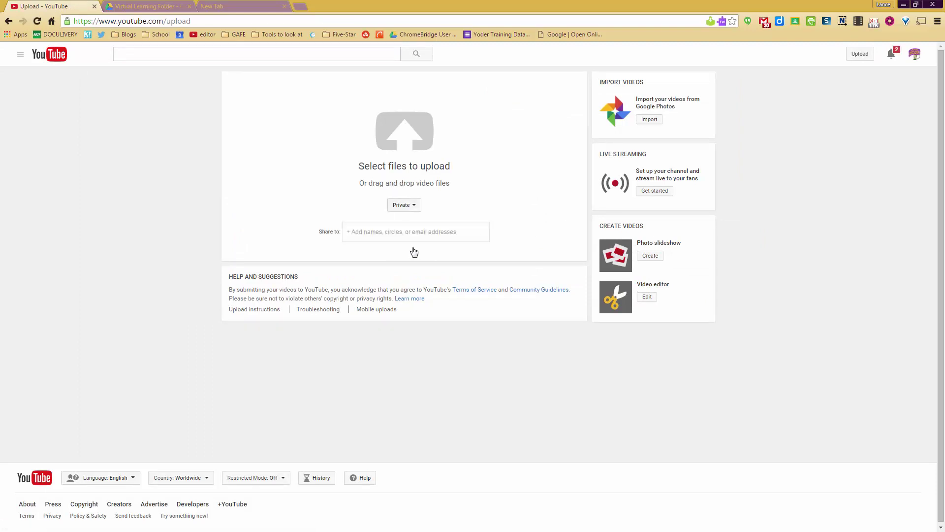
# - Download both videos from the Drive folder, accepting the virus-scan warning
pyautogui.click(114, 7)
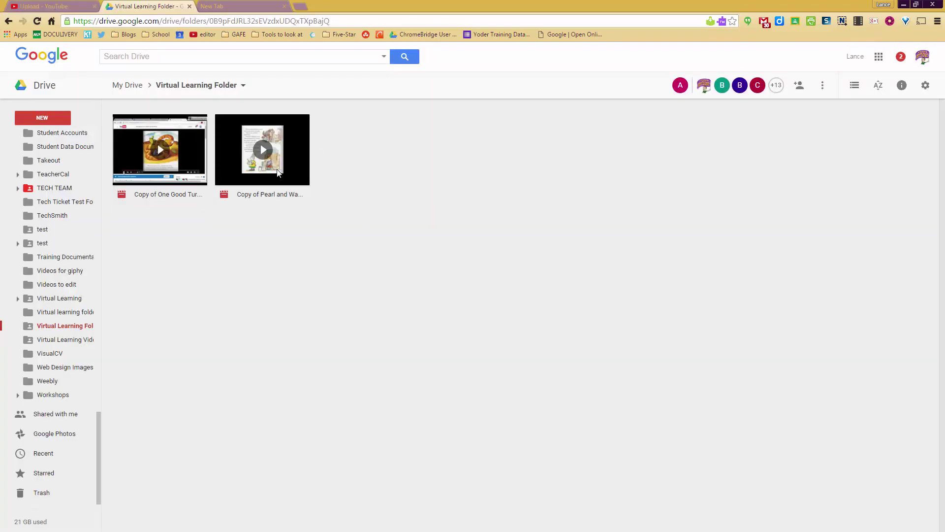
pyautogui.rightClick(278, 172)
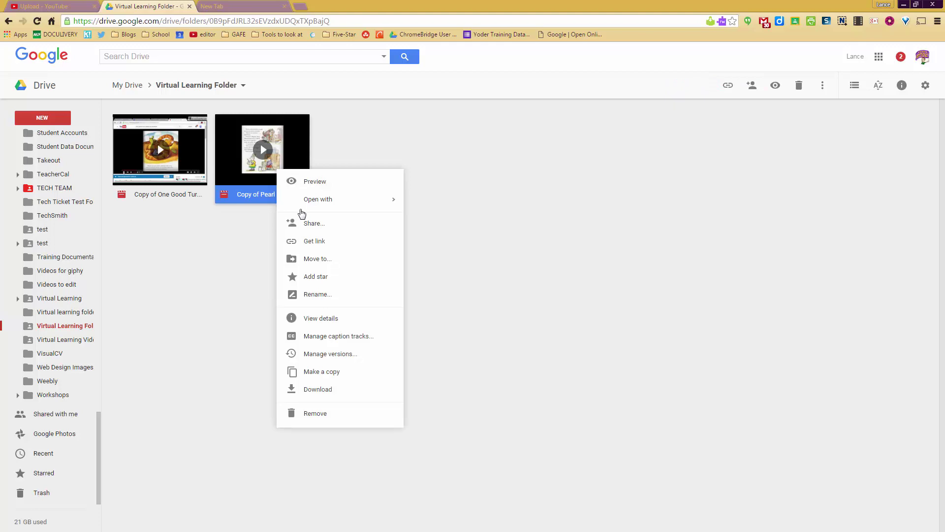
pyautogui.click(301, 390)
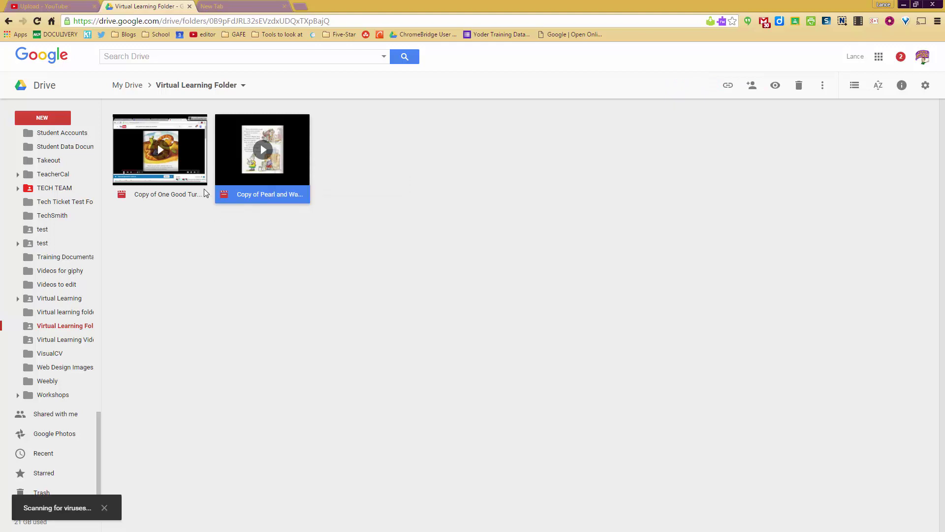
pyautogui.click(580, 311)
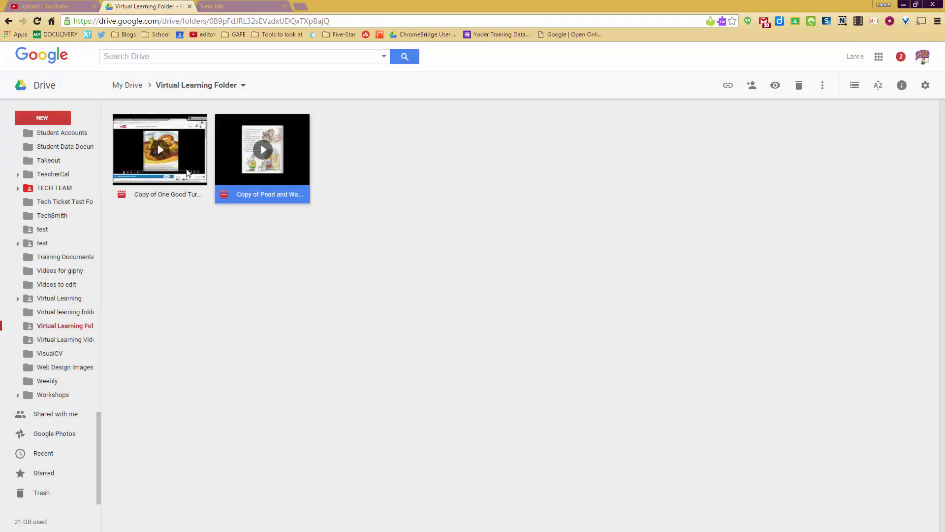
pyautogui.rightClick(185, 170)
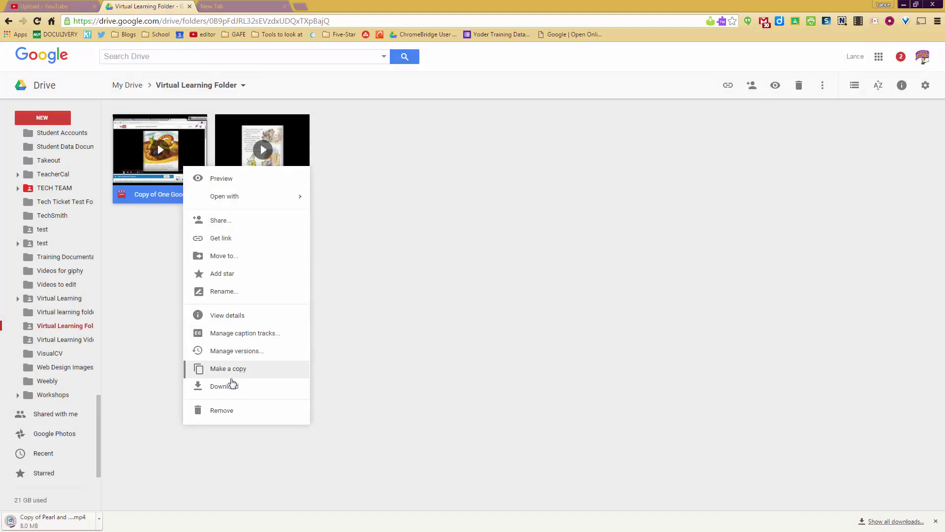
pyautogui.click(226, 389)
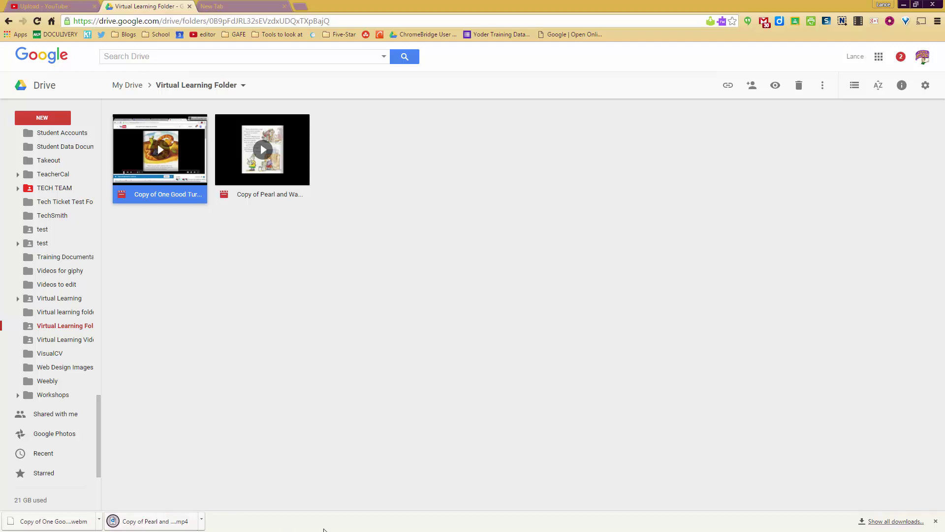
# - Upload the downloaded .webm and .mp4 videos to YouTube, leaving privacy unchanged
pyautogui.click(55, 5)
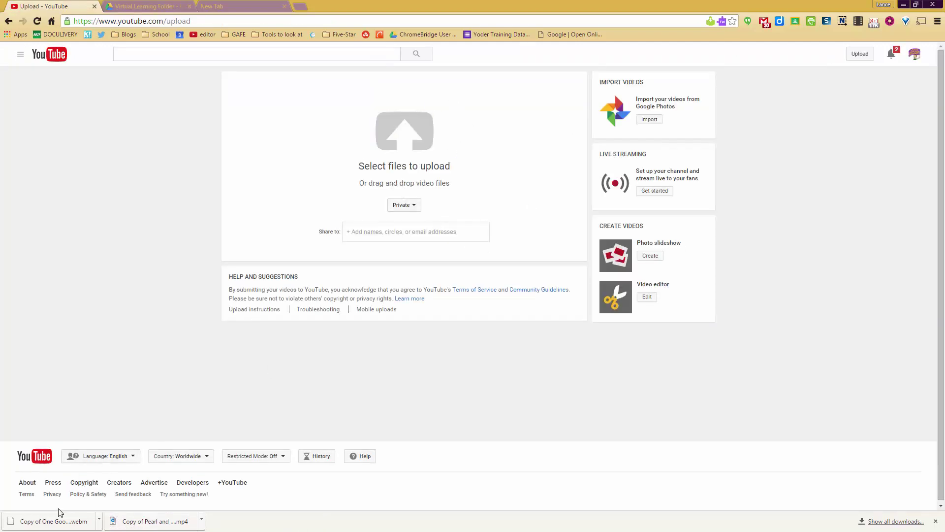
pyautogui.moveTo(59, 515); pyautogui.dragTo(409, 189)
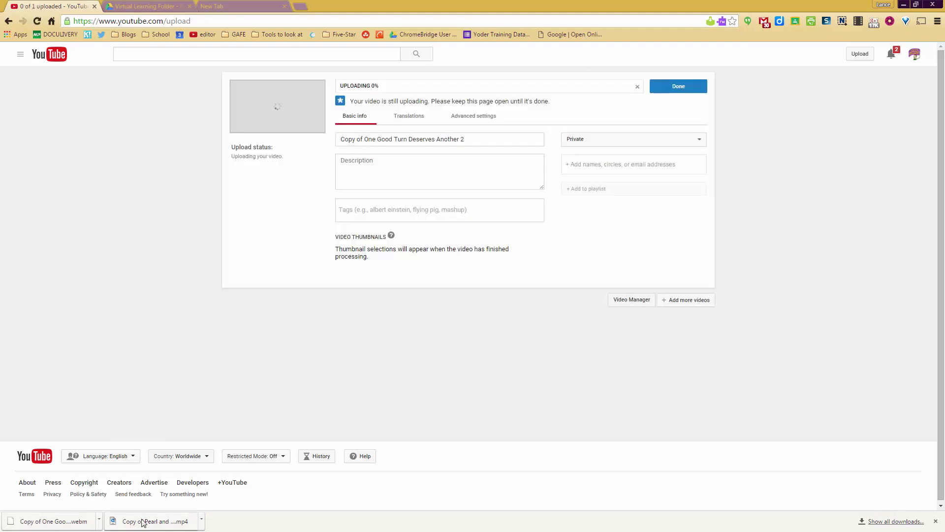
pyautogui.moveTo(153, 520); pyautogui.dragTo(384, 163)
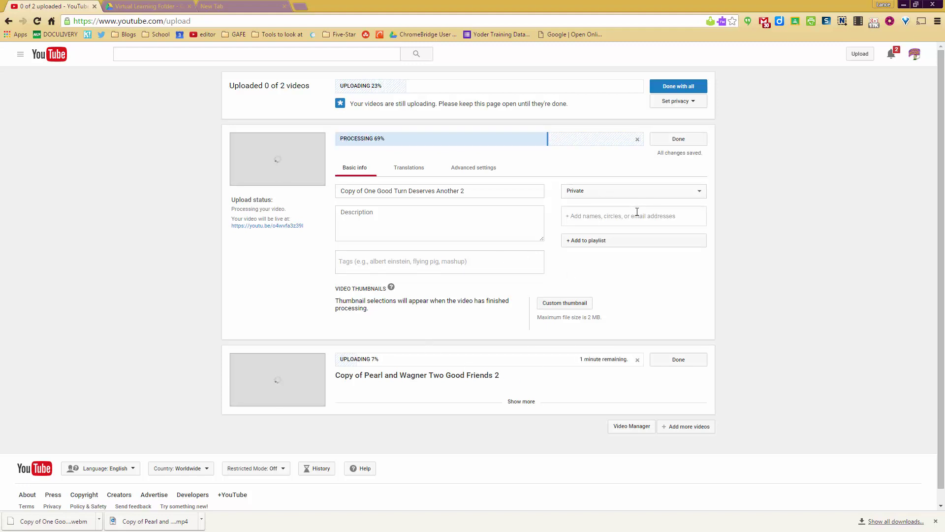
pyautogui.click(688, 104)
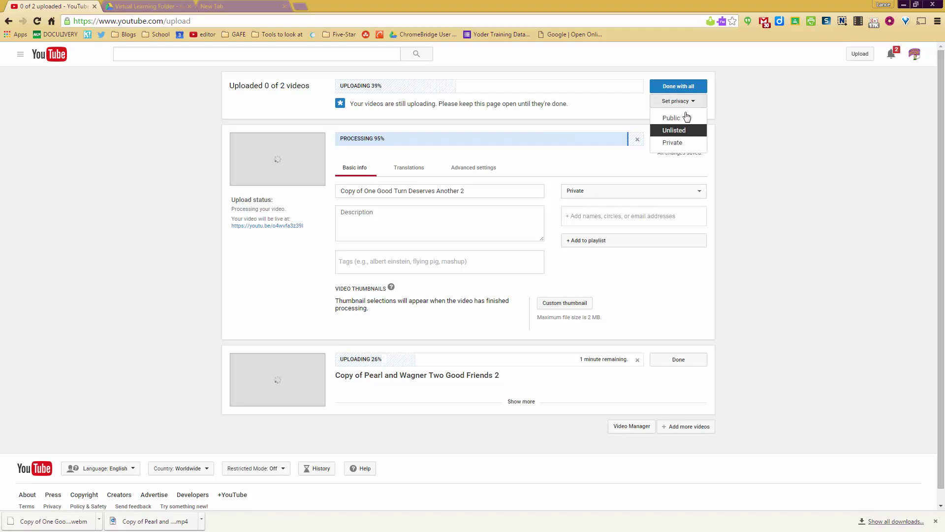
pyautogui.click(752, 118)
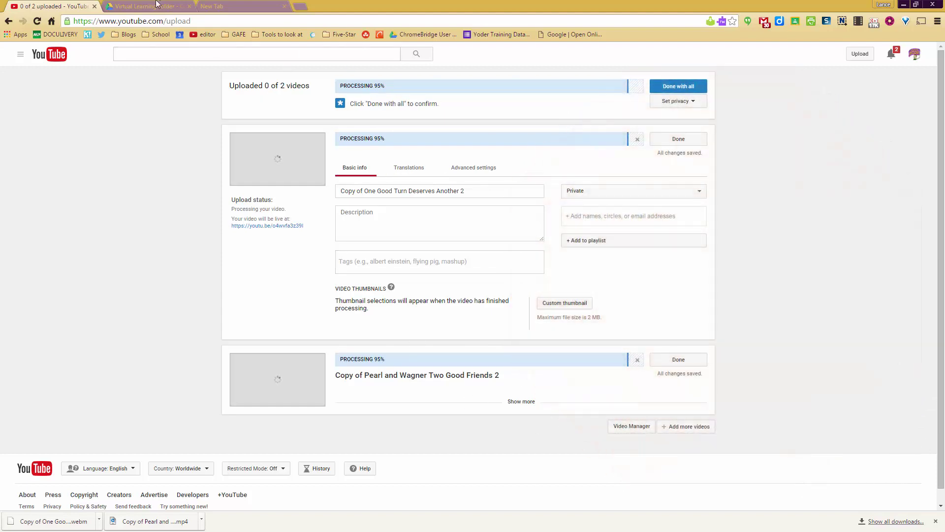
# - In My Drive, create a new folder named 'Converted Videos' and open it
pyautogui.click(157, 6)
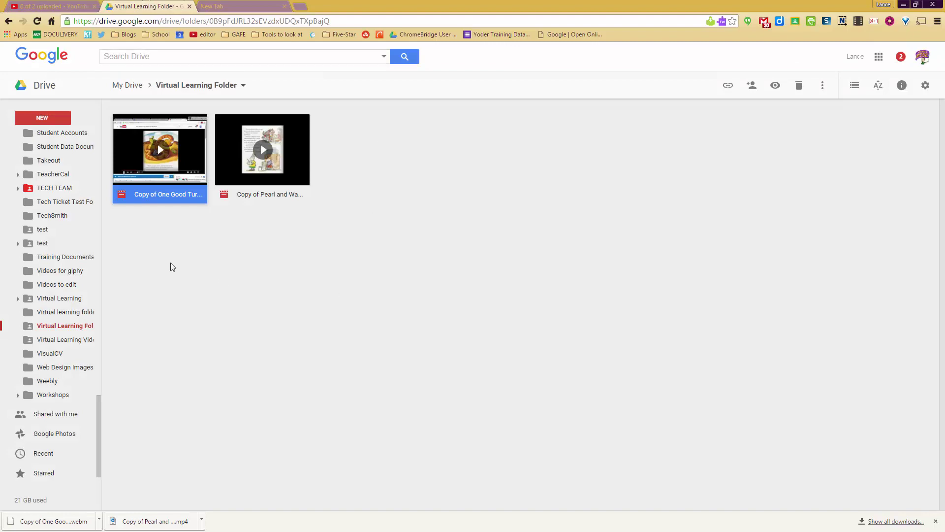
pyautogui.scroll(5, 43, 197)
pyautogui.scroll(5, 43, 196)
pyautogui.scroll(5, 44, 197)
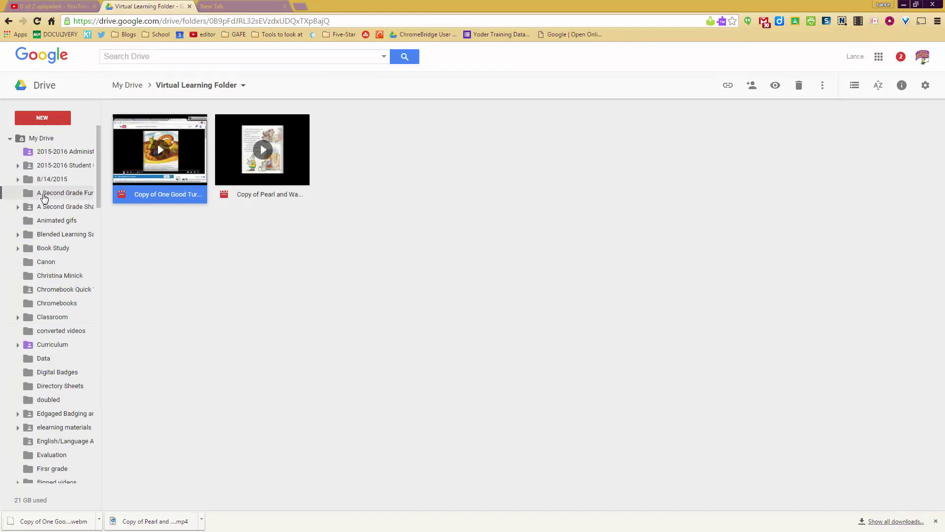
pyautogui.click(42, 138)
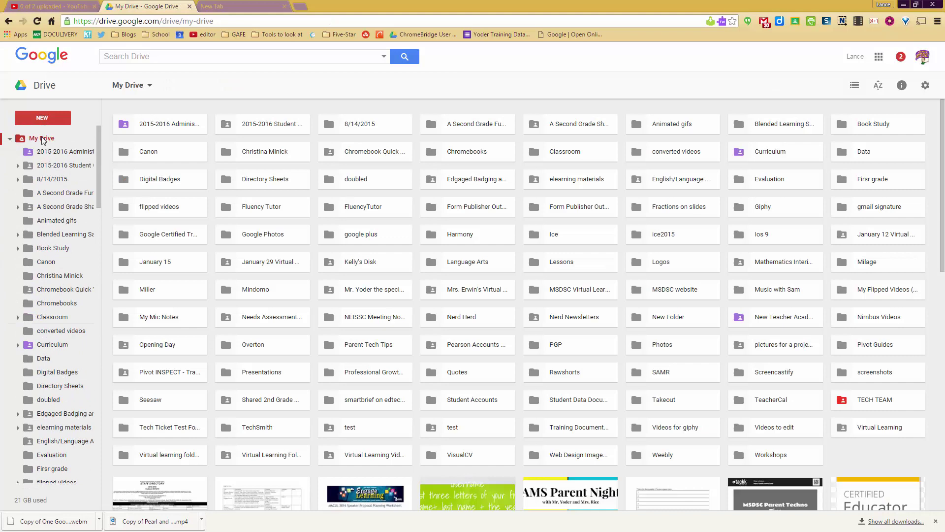
pyautogui.click(32, 119)
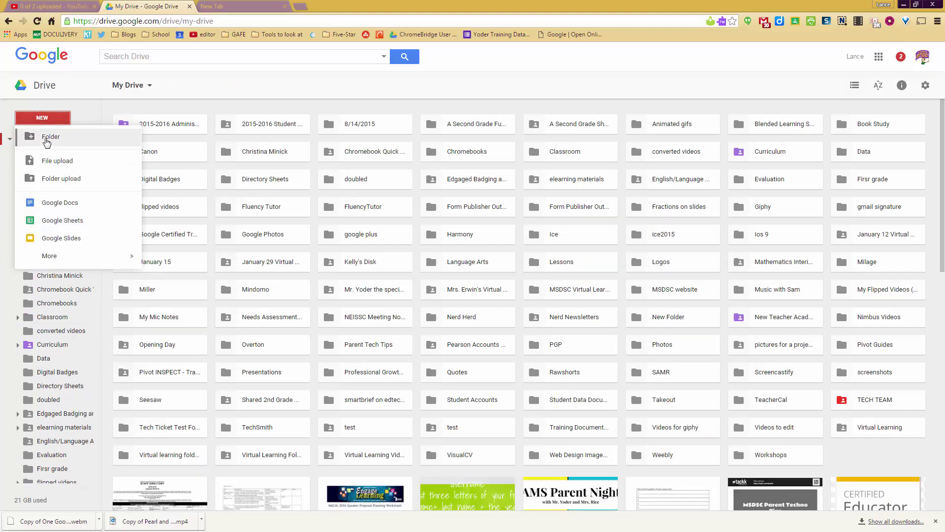
pyautogui.click(46, 141)
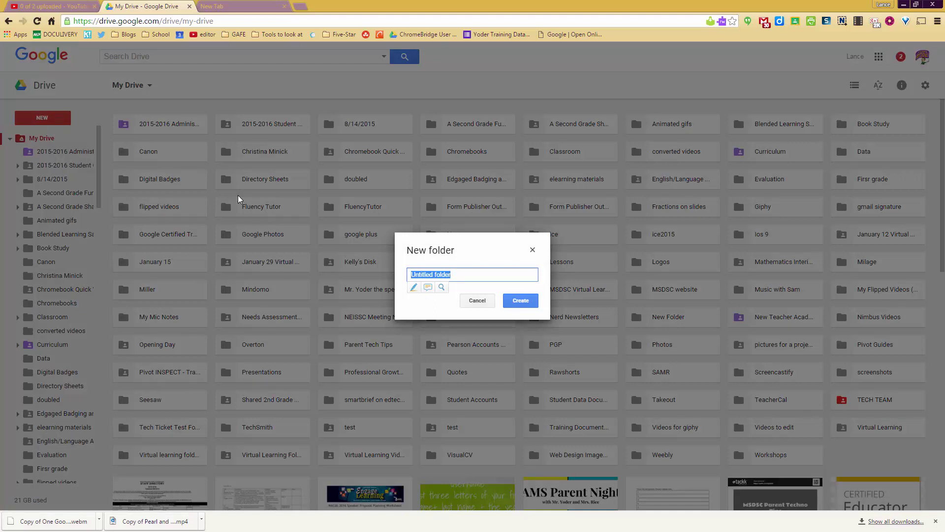
pyautogui.write('Converted Videos')
pyautogui.click(526, 302)
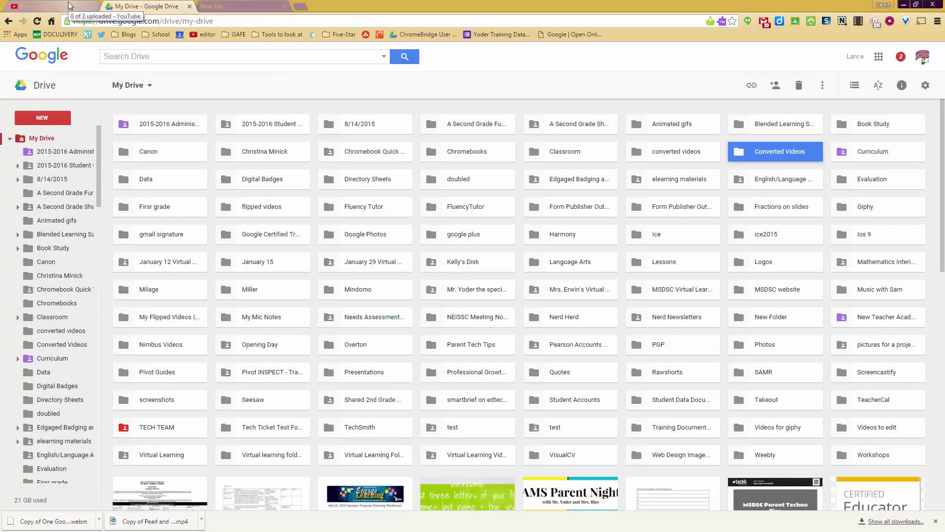
pyautogui.doubleClick(791, 155)
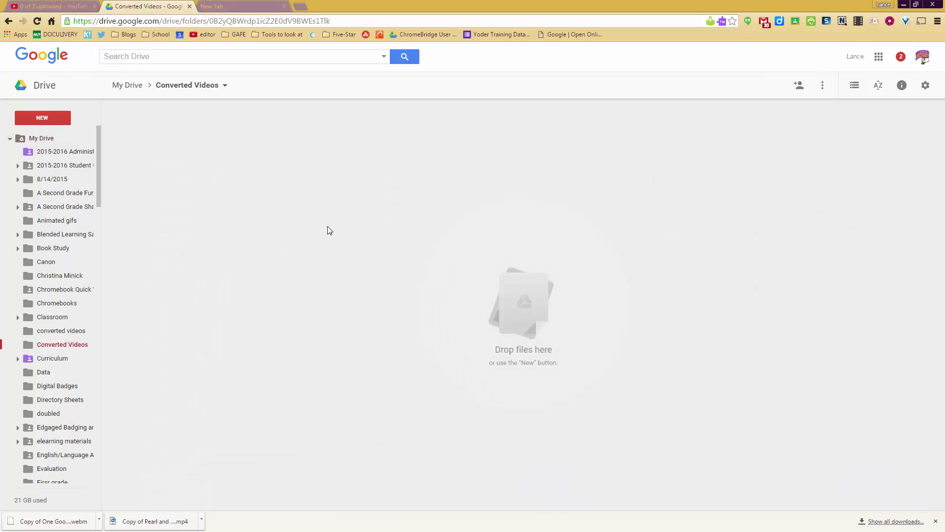
# - Switch back to the YouTube tab to check the upload processing progress
pyautogui.click(40, 6)
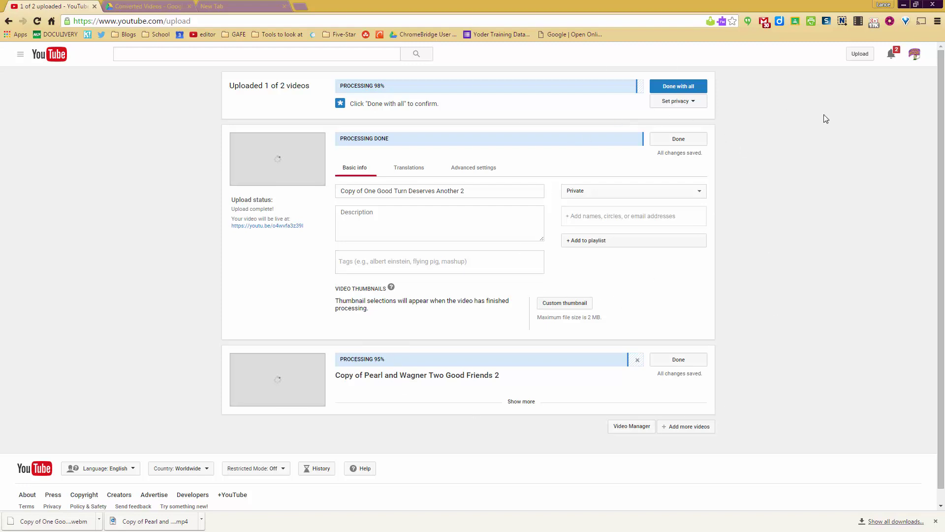
# - Open the Video Manager and review the Edit options for the two new videos
pyautogui.click(632, 429)
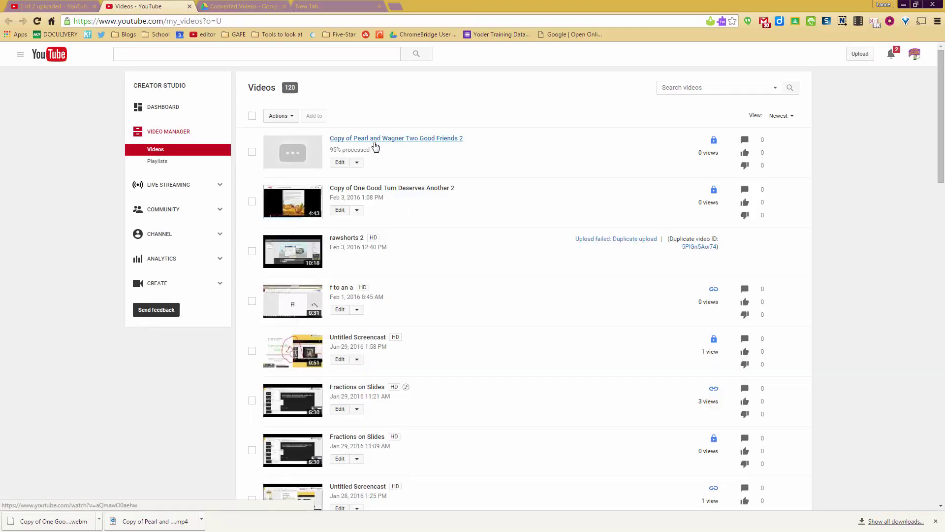
pyautogui.click(298, 198)
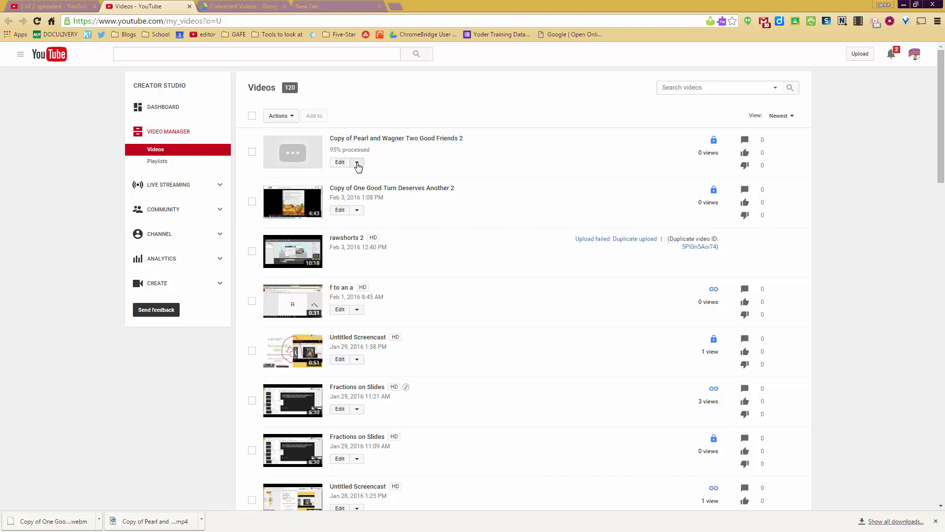
pyautogui.click(358, 166)
pyautogui.click(358, 210)
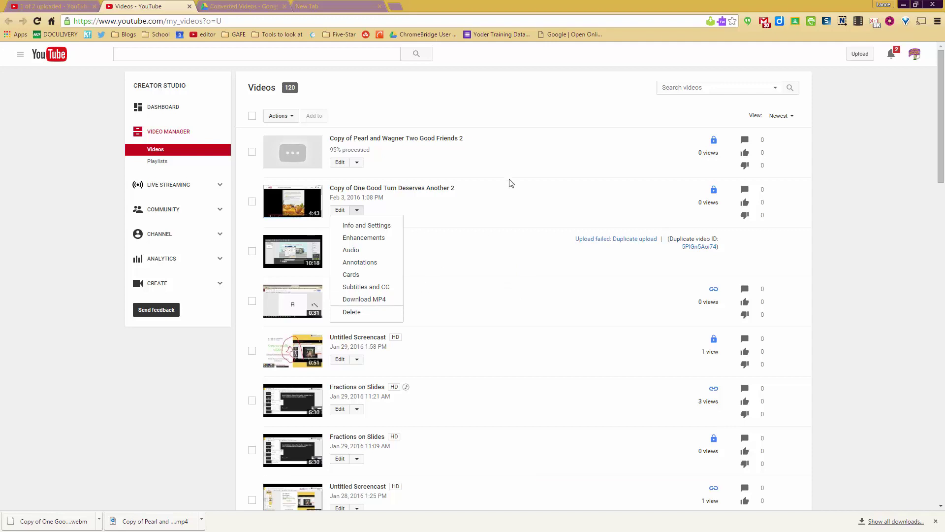
pyautogui.click(506, 202)
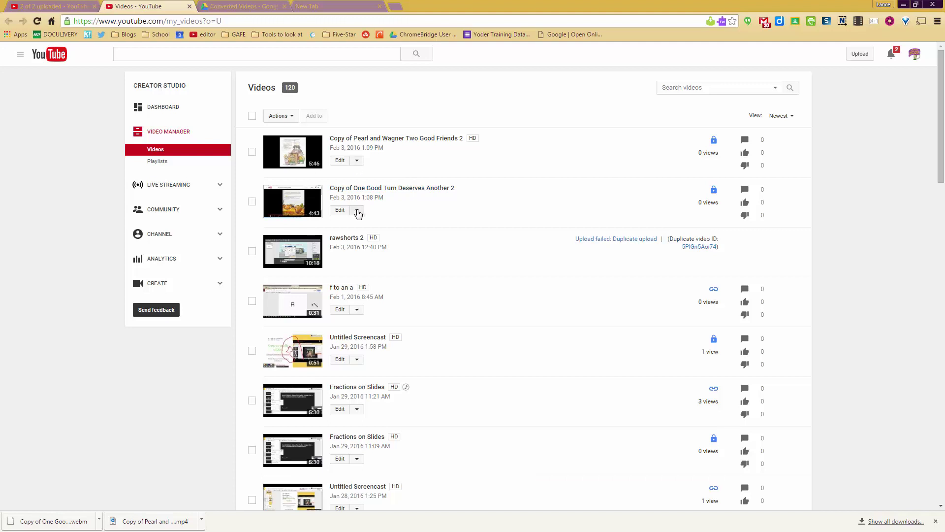
# - Download One Good Turn and Pearl and Wagner as MP4 files
pyautogui.click(358, 211)
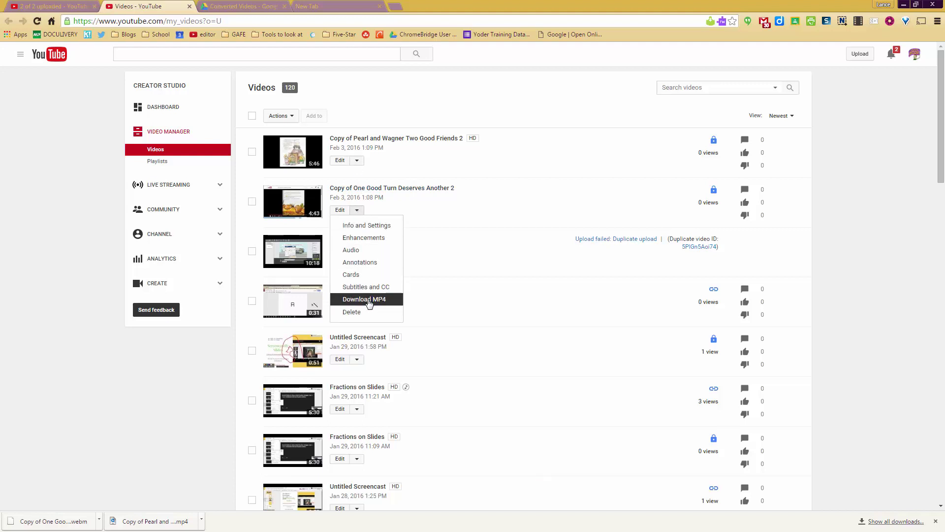
pyautogui.click(369, 300)
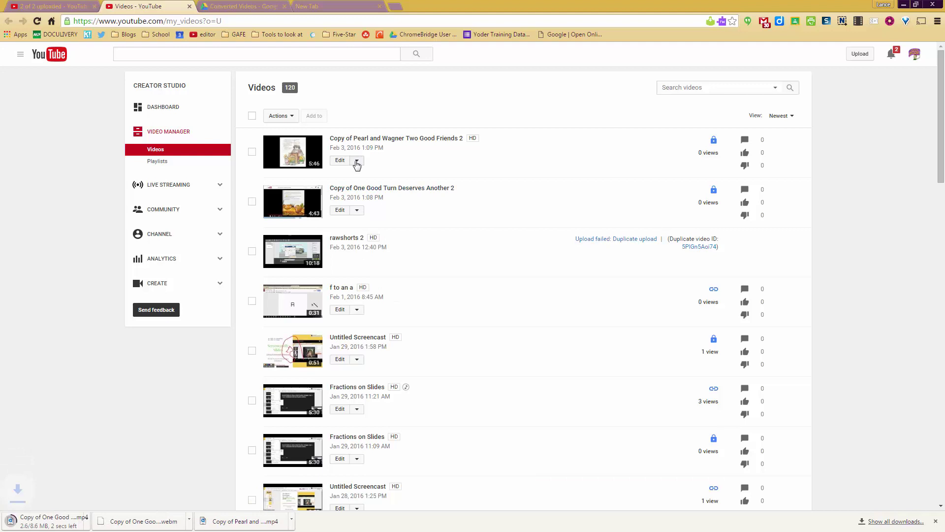
pyautogui.click(357, 161)
pyautogui.click(363, 249)
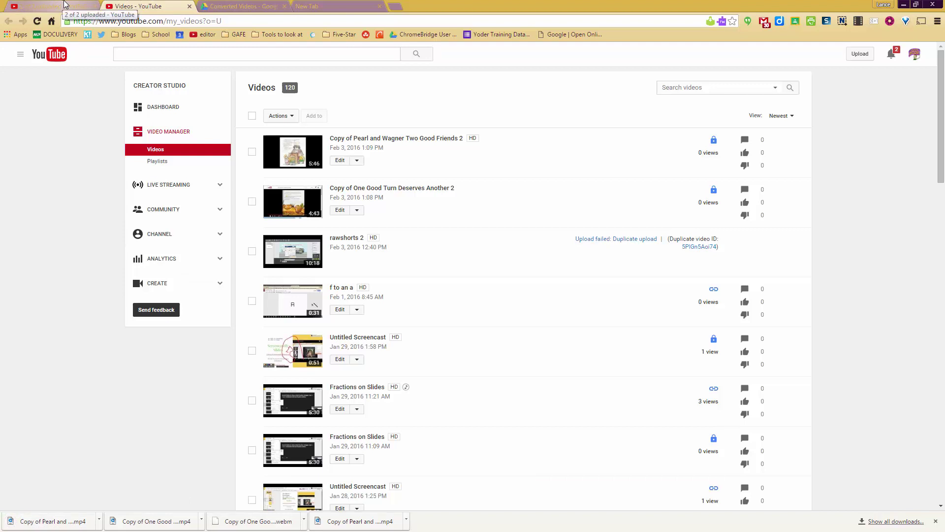
# - Drag the One Good Turn and Pearl and Wagner MP4s into the Converted Videos folder
pyautogui.click(233, 6)
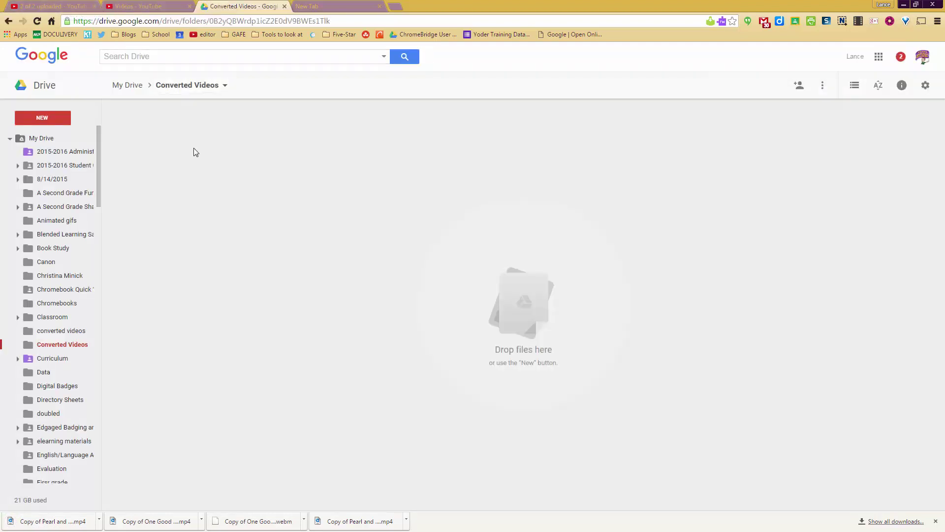
pyautogui.moveTo(133, 522); pyautogui.dragTo(360, 319)
pyautogui.moveTo(53, 521)
pyautogui.mouseDown()
pyautogui.moveTo(347, 213)
pyautogui.moveTo(490, 332)
pyautogui.mouseUp()
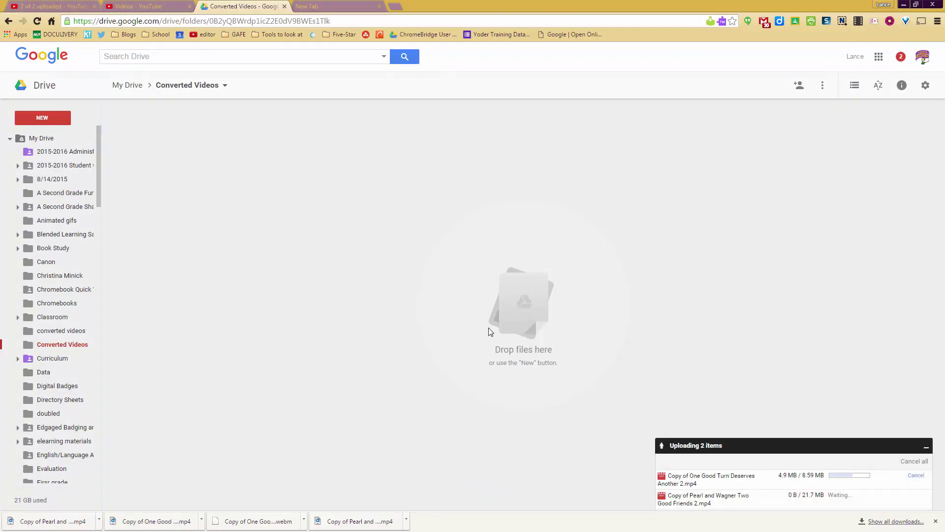